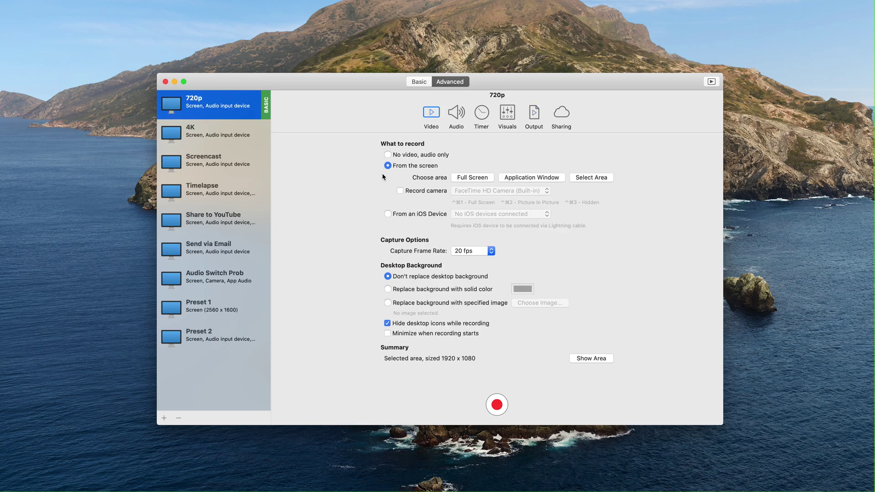
- Enable 'Record application audio' on the Audio tab of the 720p preset
{"action": "left_click", "coordinate": [461, 112]}
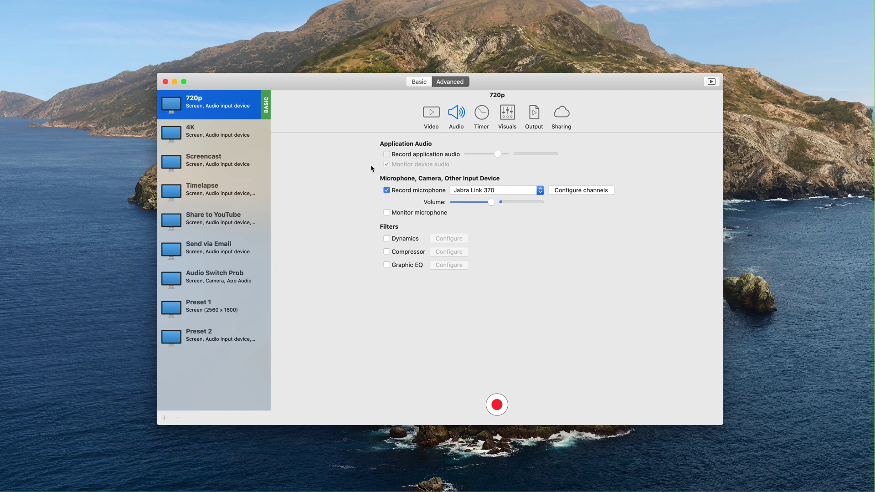
{"action": "left_click", "coordinate": [387, 155]}
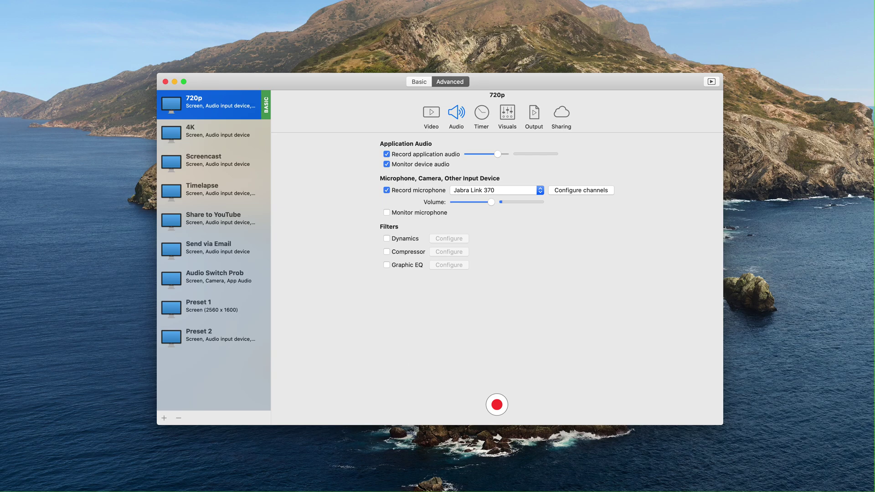
- Select SWB Audio Capture as the Sound output in System Preferences, then return to iShowU
{"action": "key", "text": "super+space"}
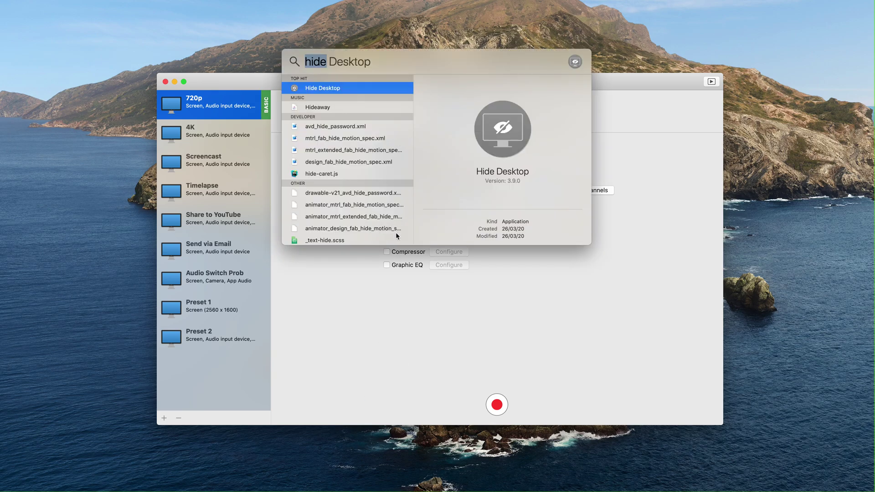
{"action": "type", "text": "syste"}
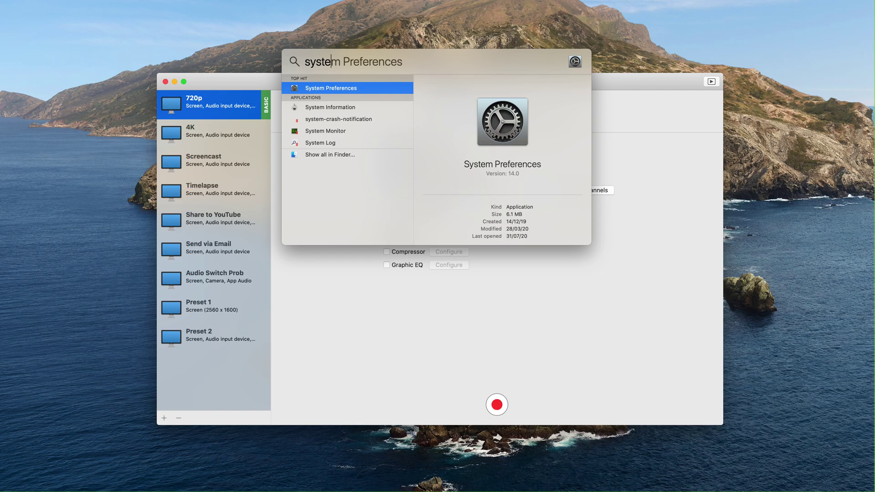
{"action": "key", "text": "Return"}
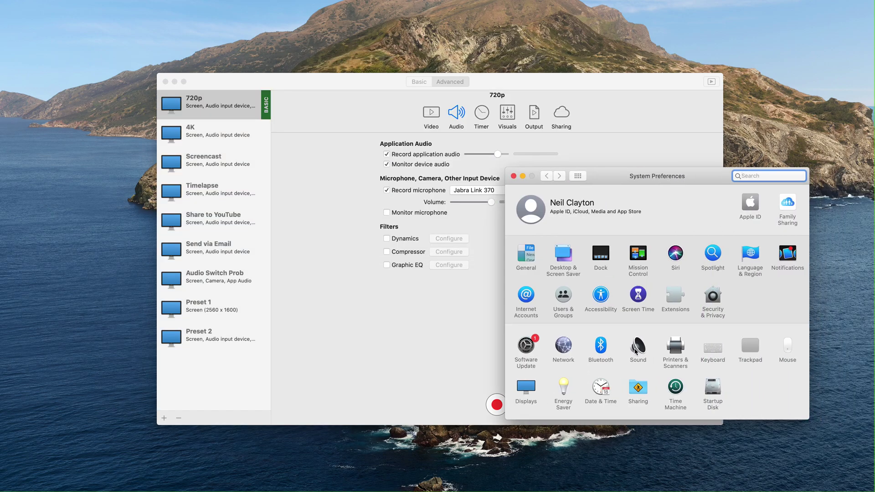
{"action": "left_click", "coordinate": [637, 350]}
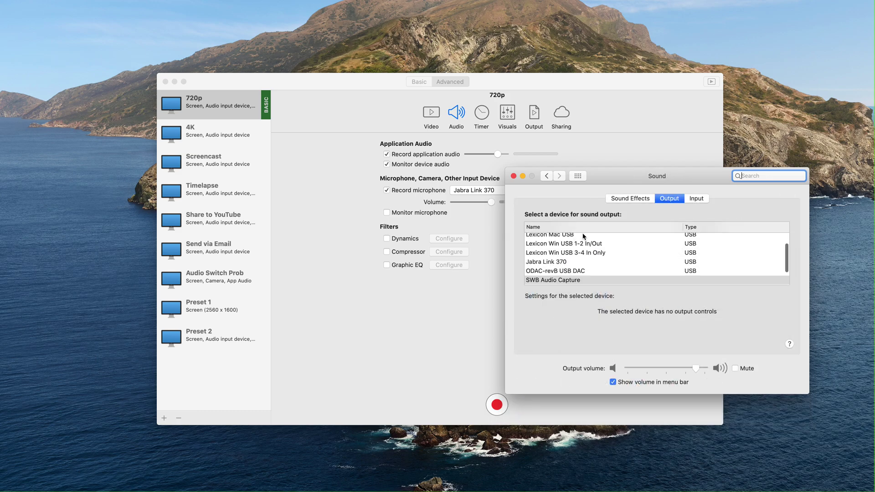
{"action": "left_click", "coordinate": [587, 278]}
{"action": "left_click_drag", "start_coordinate": [604, 179], "coordinate": [631, 201]}
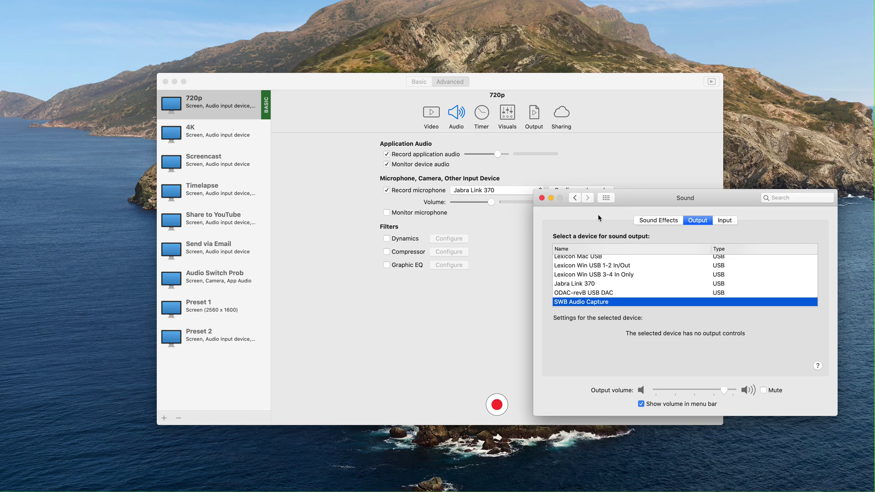
{"action": "left_click", "coordinate": [332, 154]}
- Turn off application audio recording and rearrange the recorder and Sound windows
{"action": "left_click", "coordinate": [423, 156]}
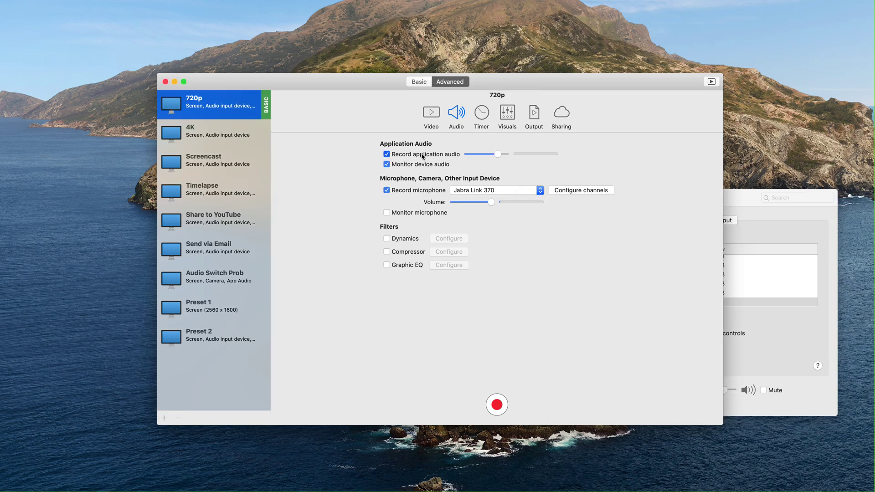
{"action": "left_click_drag", "start_coordinate": [542, 80], "coordinate": [405, 51]}
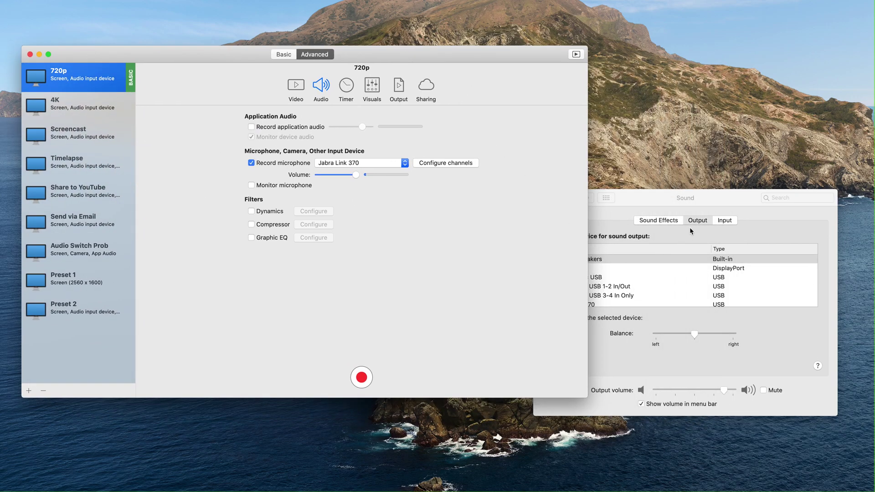
{"action": "left_click", "coordinate": [657, 197]}
{"action": "left_click_drag", "start_coordinate": [651, 198], "coordinate": [664, 171]}
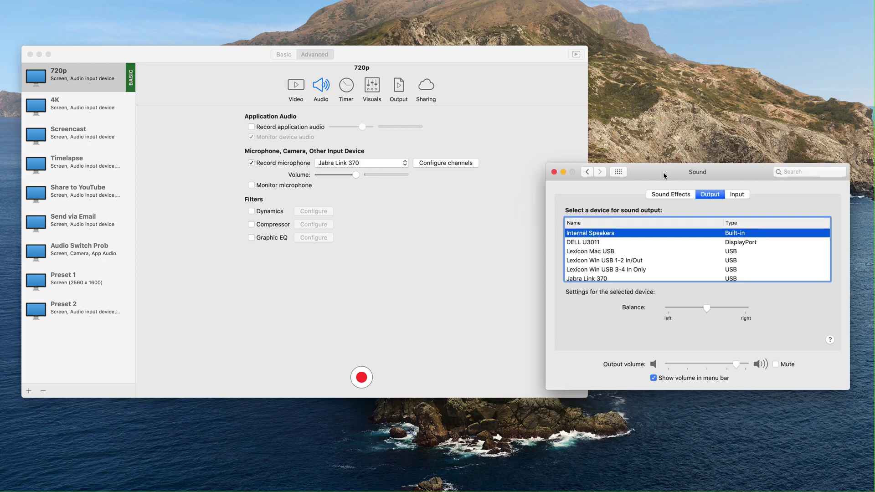
- Shrink the recorder window, re-enable application audio, and confirm SWB Audio Capture is still the output
{"action": "left_click", "coordinate": [451, 331]}
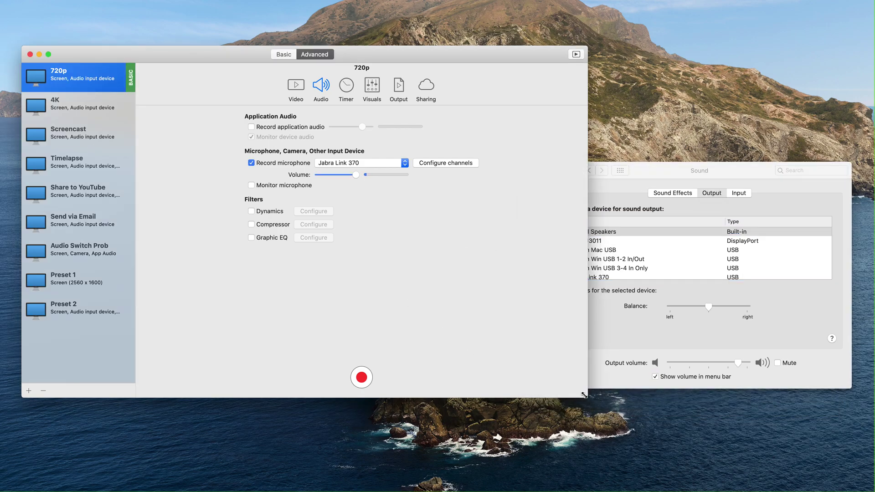
{"action": "left_click_drag", "start_coordinate": [587, 396], "coordinate": [545, 364]}
{"action": "left_click_drag", "start_coordinate": [436, 52], "coordinate": [423, 56]}
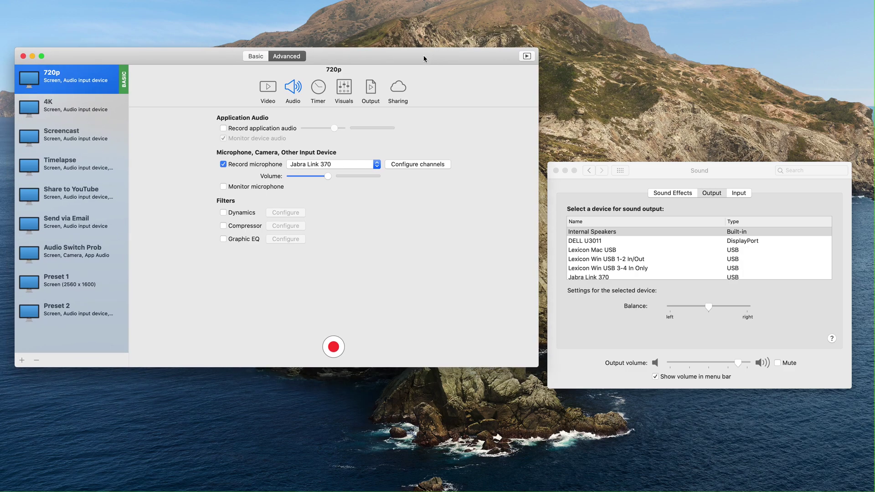
{"action": "left_click", "coordinate": [266, 129]}
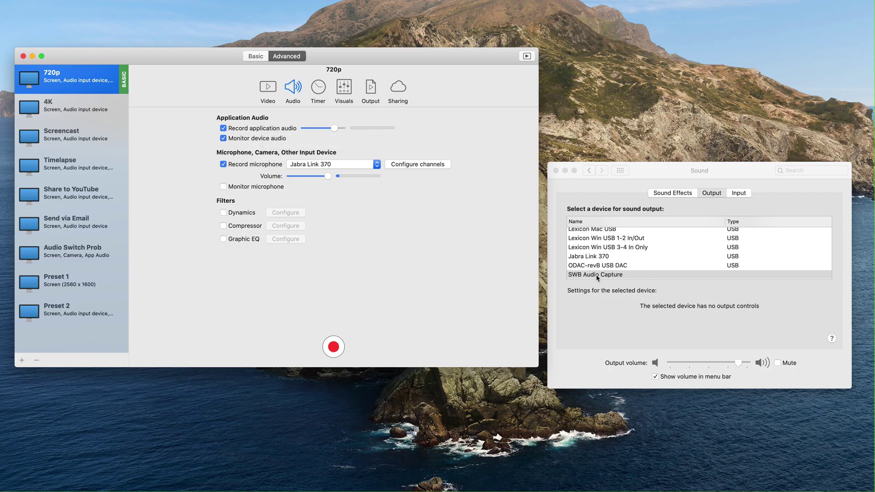
{"action": "left_click", "coordinate": [598, 277]}
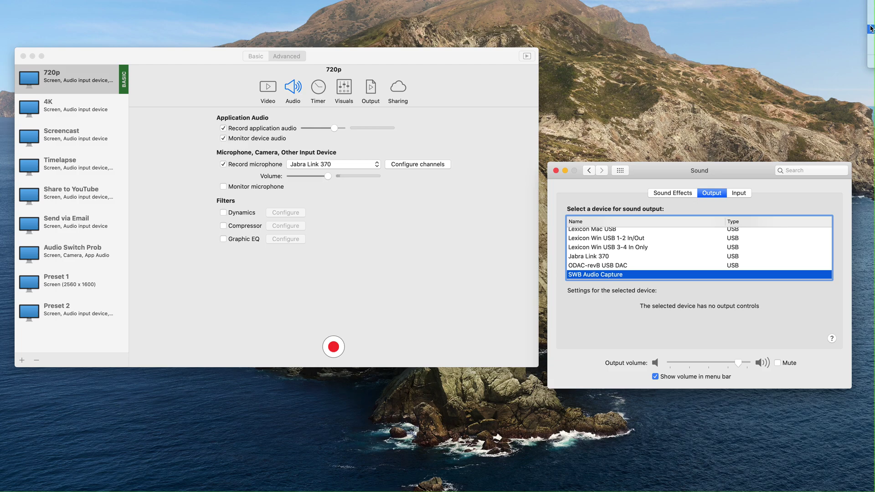
{"action": "mouse_move", "coordinate": [673, 166]}
{"action": "left_mouse_down"}
{"action": "mouse_move", "coordinate": [683, 43]}
{"action": "mouse_move", "coordinate": [677, 58]}
{"action": "left_mouse_up"}
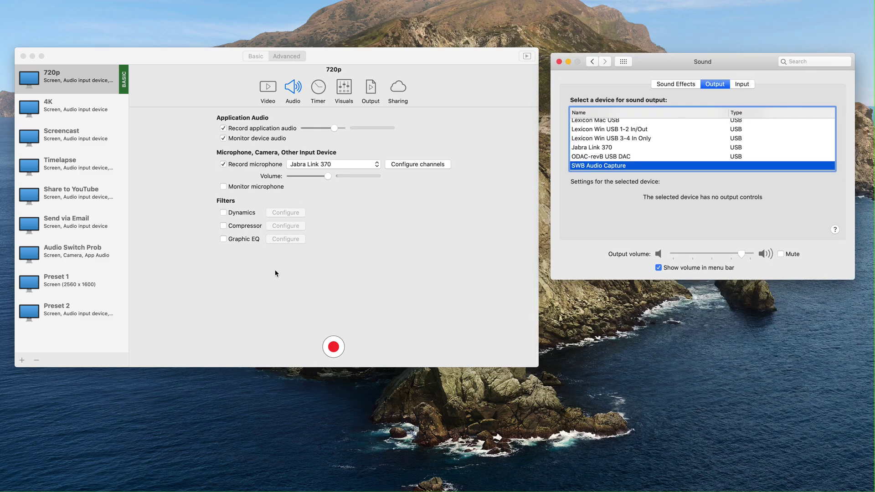
{"action": "left_click", "coordinate": [382, 271]}
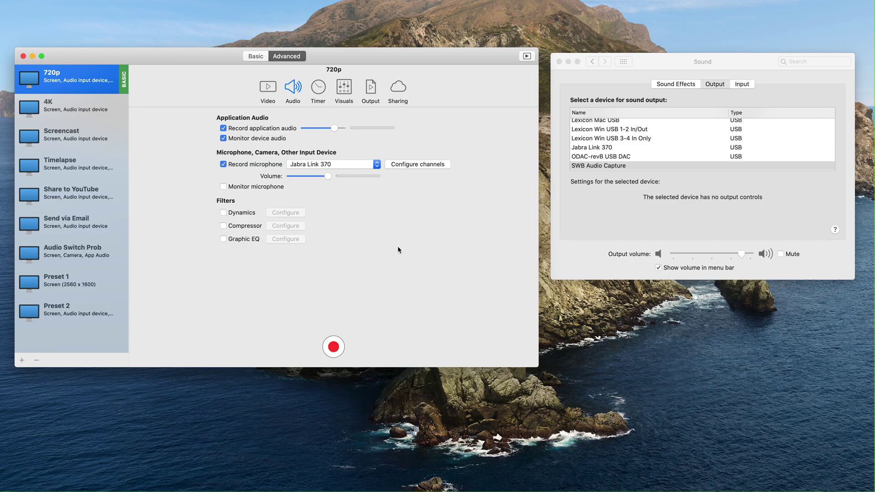
{"action": "left_click", "coordinate": [585, 167]}
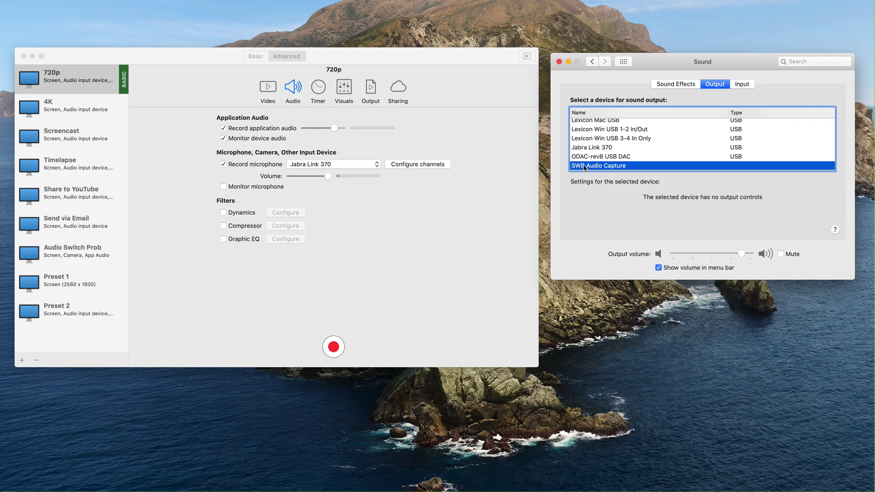
- Launch zoom.us from Spotlight and bring up its Audio settings with Cmd+comma
{"action": "key", "text": "super+space"}
{"action": "type", "text": "zoo"}
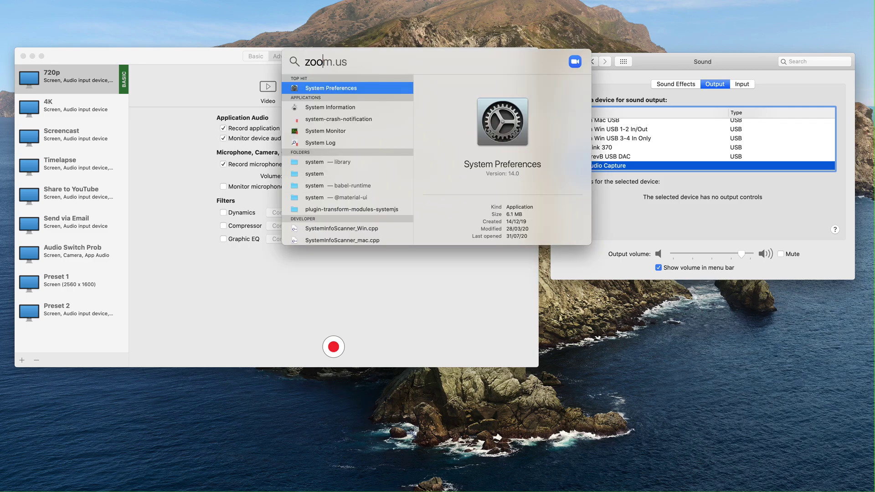
{"action": "key", "text": "Return"}
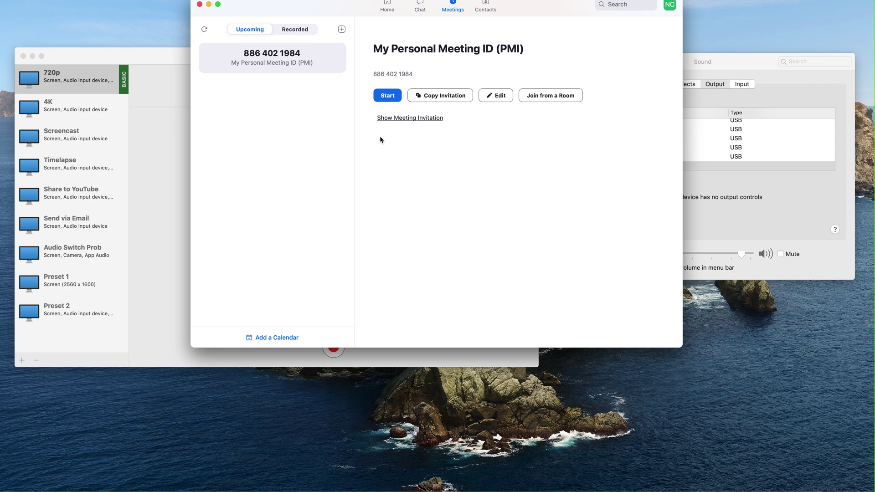
{"action": "left_click_drag", "start_coordinate": [323, 10], "coordinate": [322, 59]}
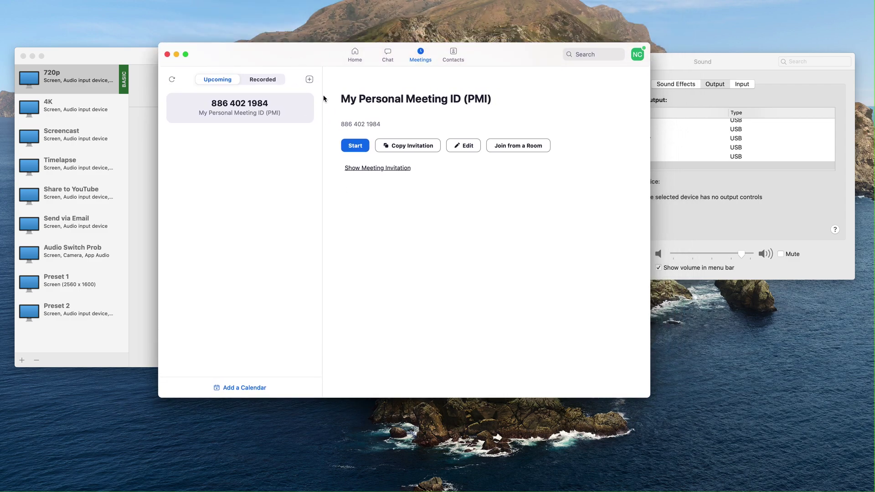
{"action": "key", "text": "super+comma"}
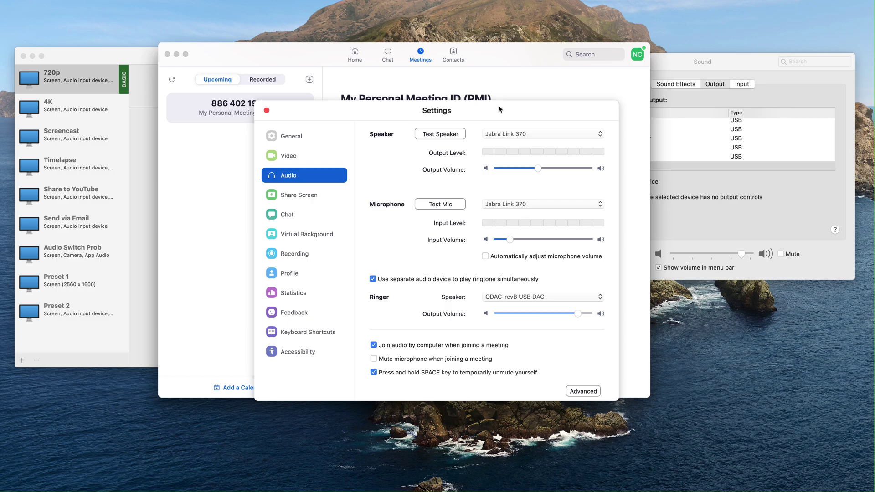
- Inspect Zoom's Speaker list twice, keep Jabra Link 370, and close Settings
{"action": "left_click_drag", "start_coordinate": [497, 108], "coordinate": [456, 109]}
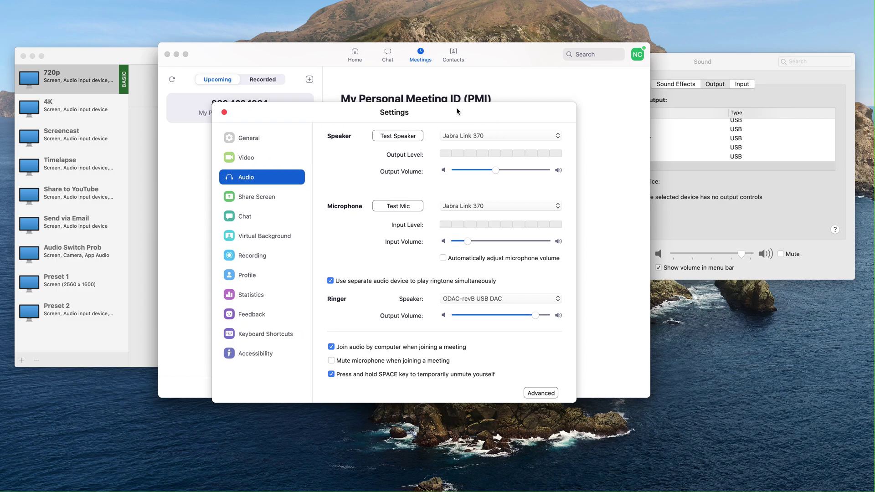
{"action": "left_click", "coordinate": [473, 136]}
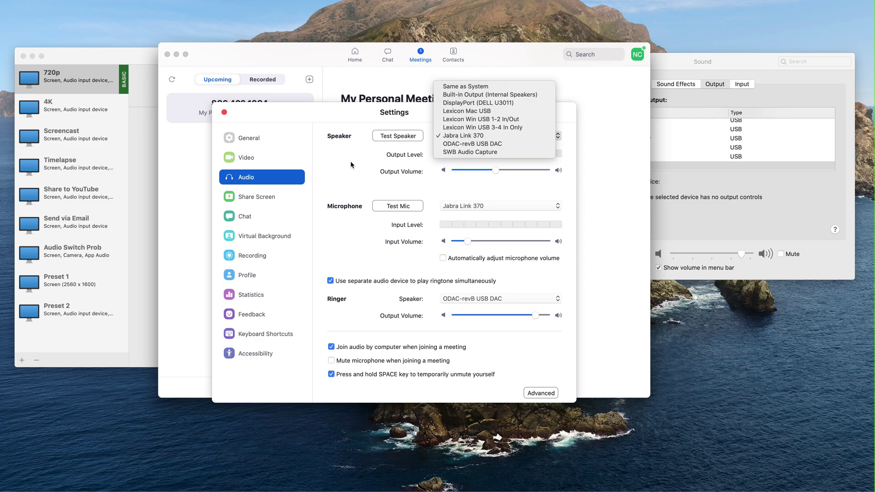
{"action": "left_click", "coordinate": [335, 163]}
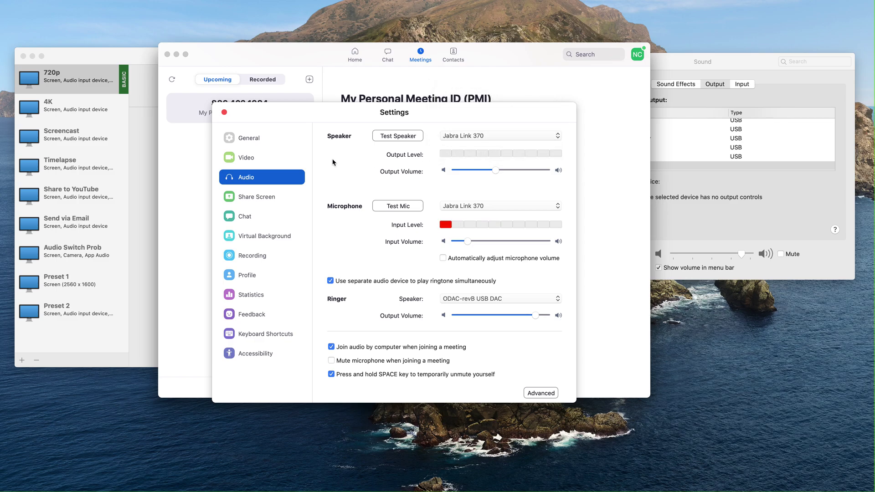
{"action": "left_click", "coordinate": [460, 136]}
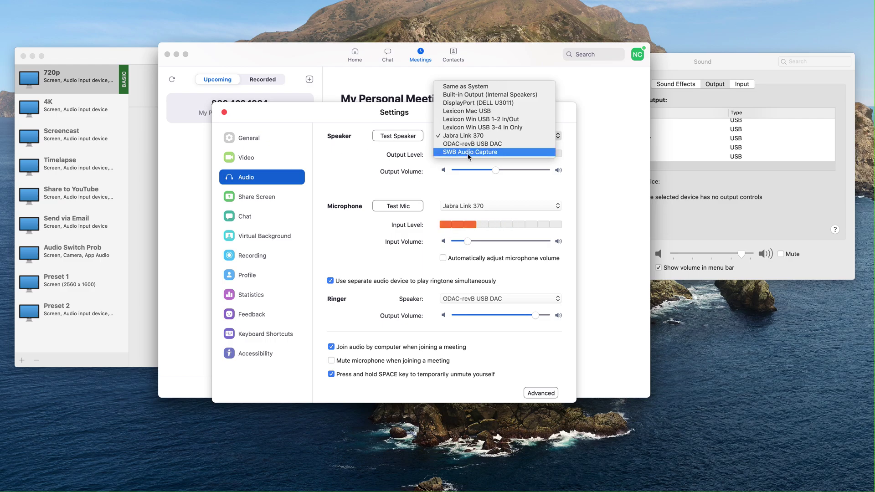
{"action": "left_click", "coordinate": [410, 163]}
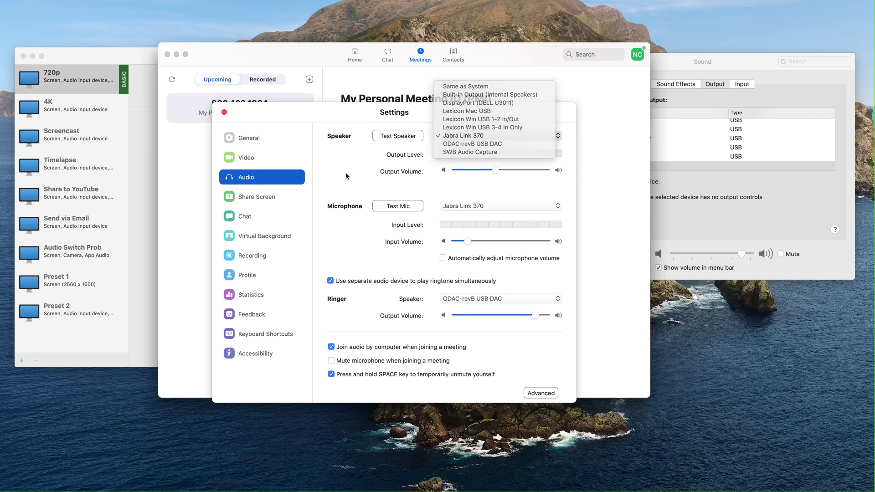
{"action": "left_click", "coordinate": [225, 113]}
- Bring the iShowU 720p preset window forward and nudge it slightly upward
{"action": "left_click", "coordinate": [145, 137]}
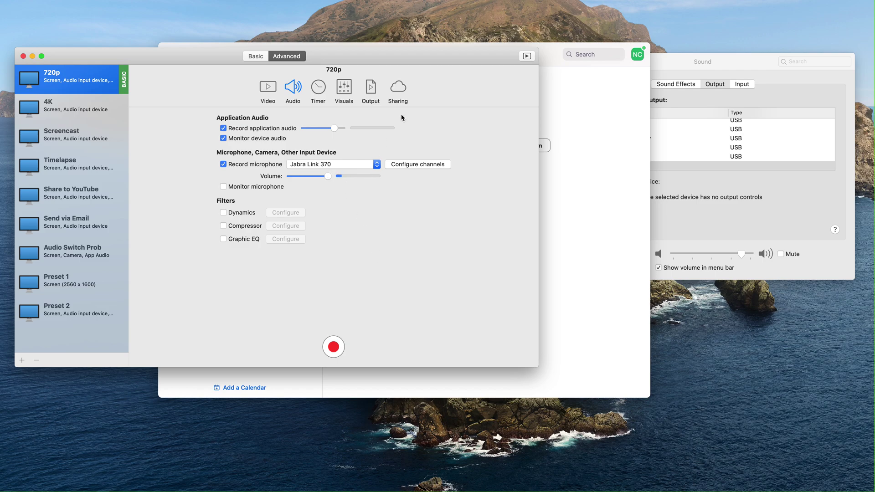
{"action": "left_click_drag", "start_coordinate": [427, 53], "coordinate": [433, 36]}
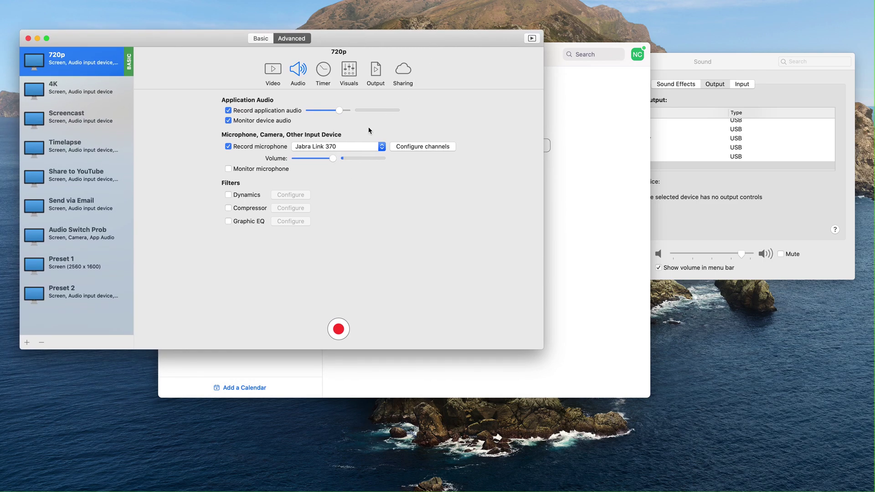